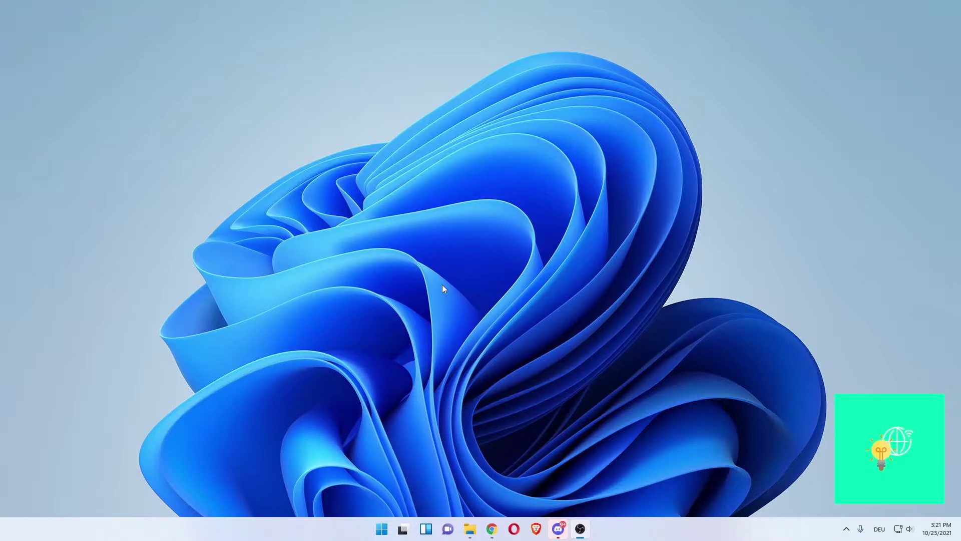
Search 'uninstall' from the Start menu and open Add or remove programs.
{"action": "left_click", "coordinate": [382, 530]}
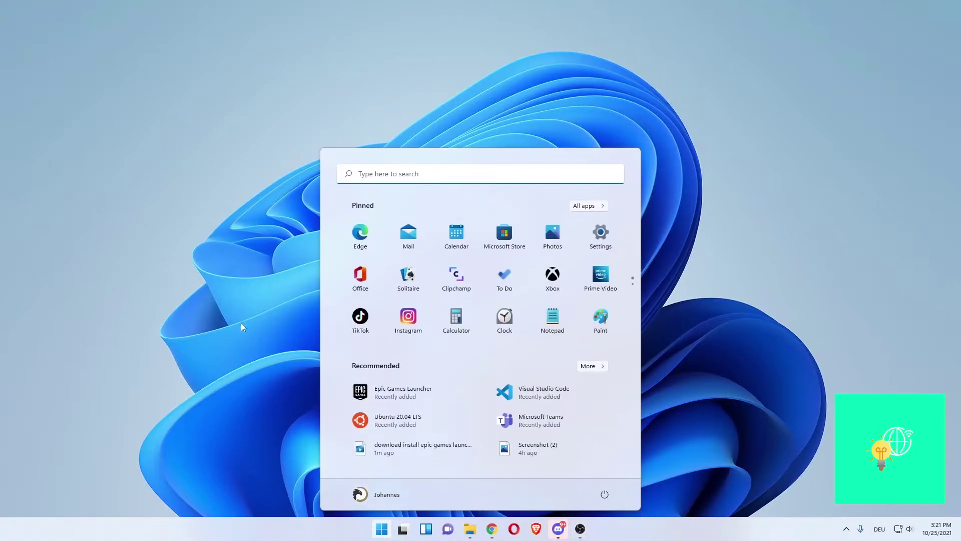
{"action": "left_click", "coordinate": [367, 174]}
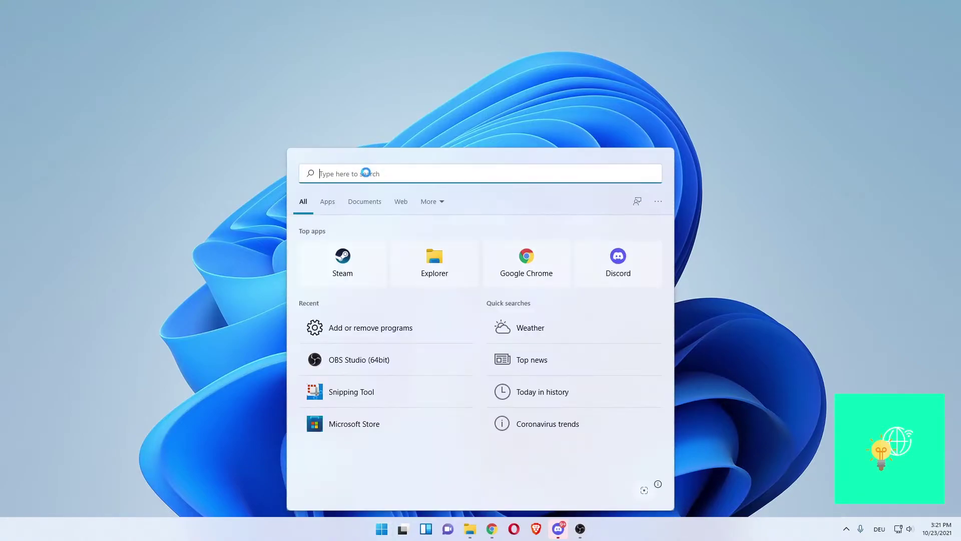
{"action": "type", "text": "uninstall"}
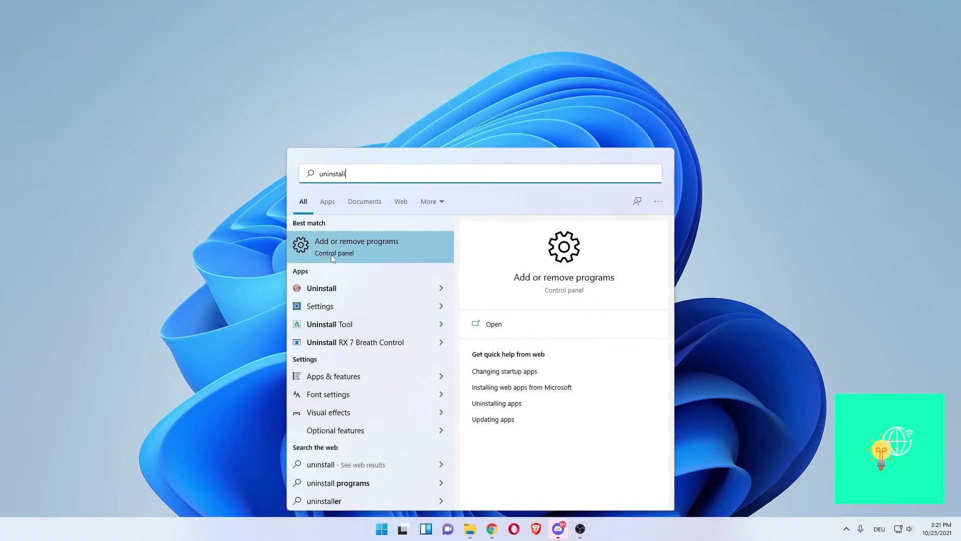
{"action": "left_click", "coordinate": [349, 252]}
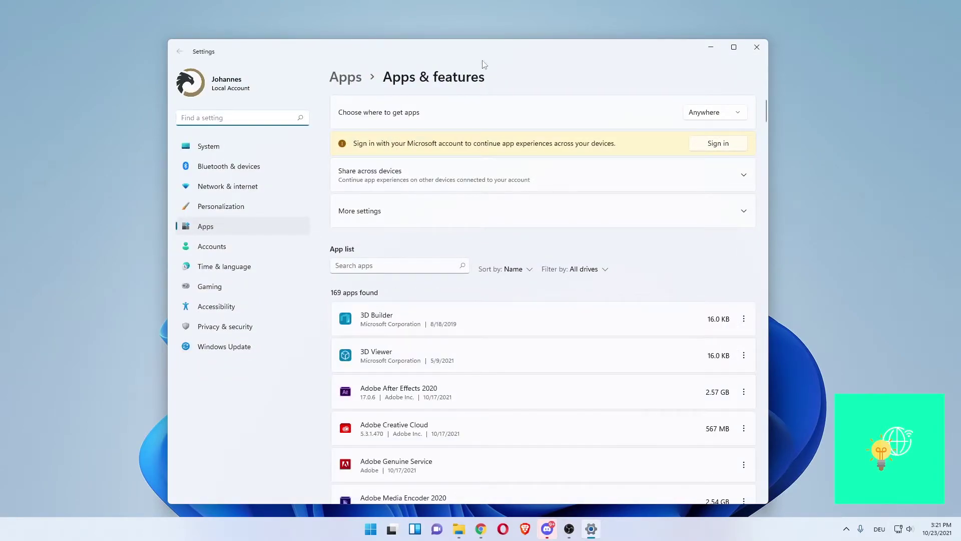
{"action": "left_click_drag", "start_coordinate": [491, 48], "coordinate": [485, 45]}
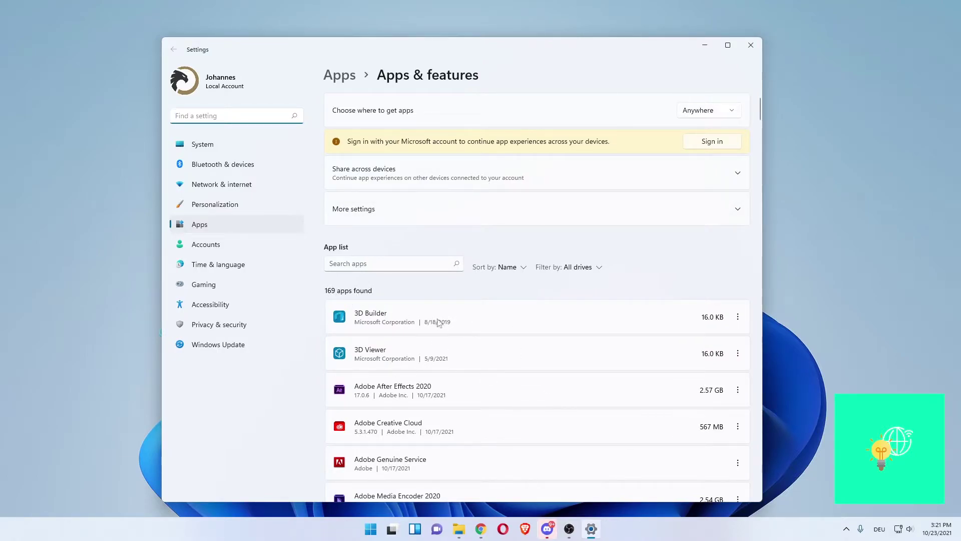
{"action": "left_click", "coordinate": [365, 265]}
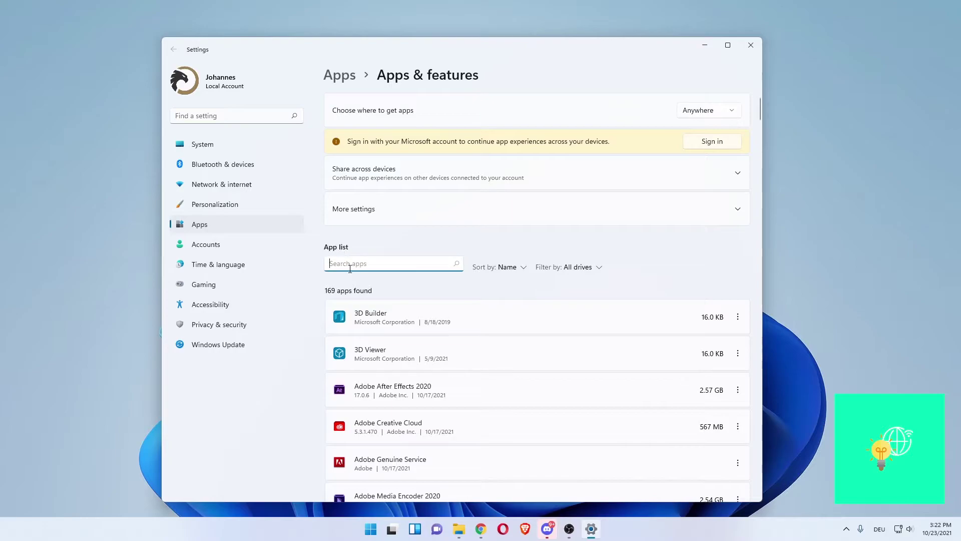
{"action": "type", "text": "epic"}
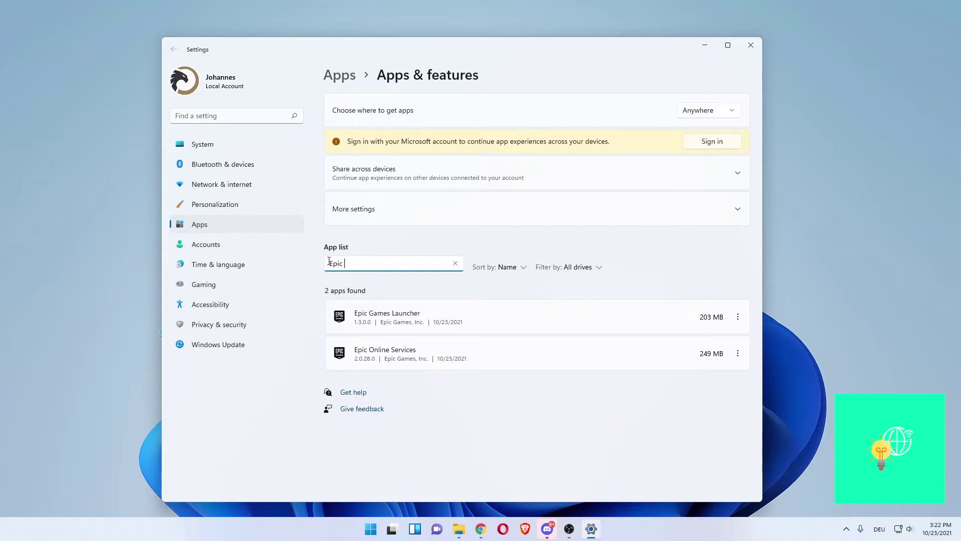
Finish filtering the installed apps with the search term 'epic'.
{"action": "left_click", "coordinate": [406, 284]}
Choose Uninstall from Epic Games Launcher's options menu.
{"action": "left_click", "coordinate": [738, 317]}
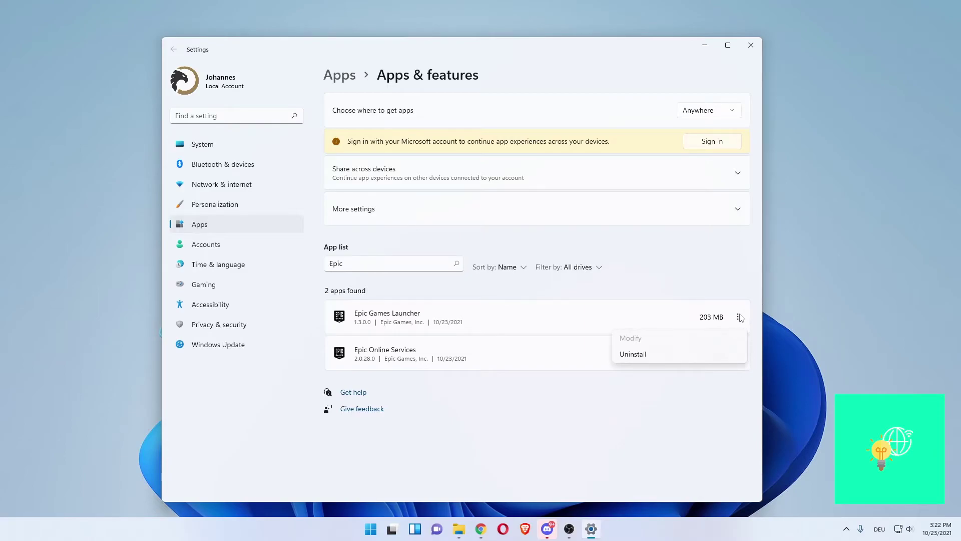
{"action": "left_click", "coordinate": [635, 354]}
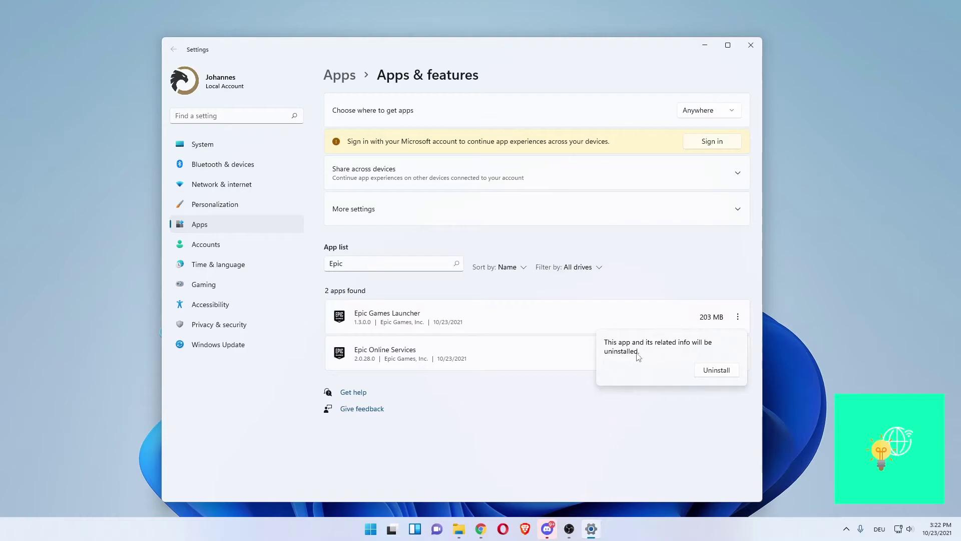
Confirm removal of Epic Games Launcher in the Uninstall flyout.
{"action": "left_click", "coordinate": [713, 372]}
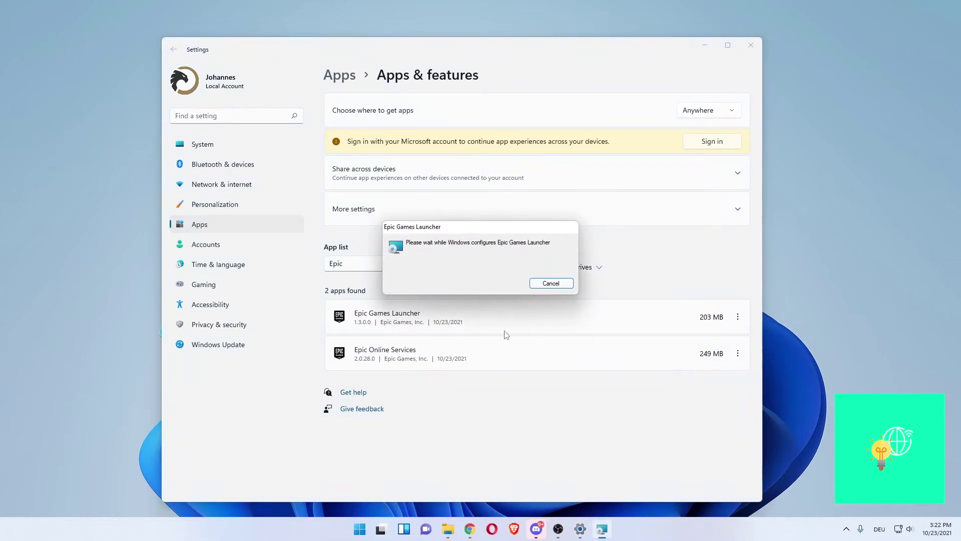